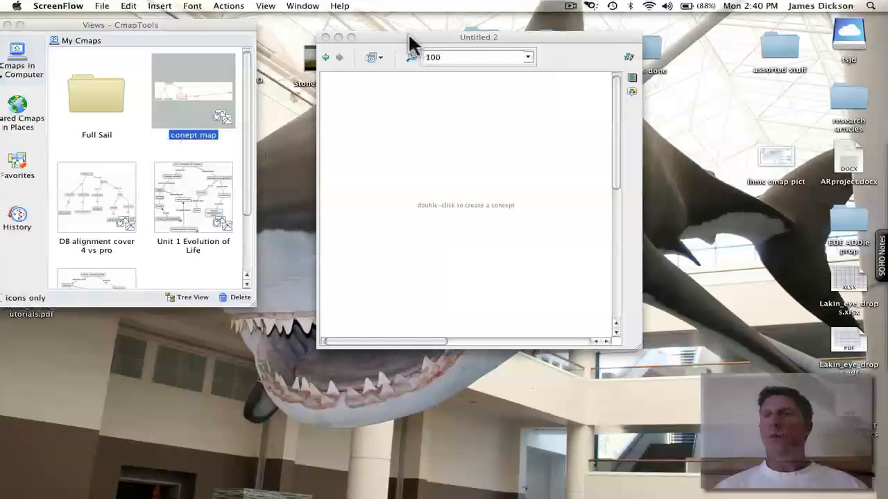
Create a concept labelled "science" in the middle of the blank map
double_click(459, 205)
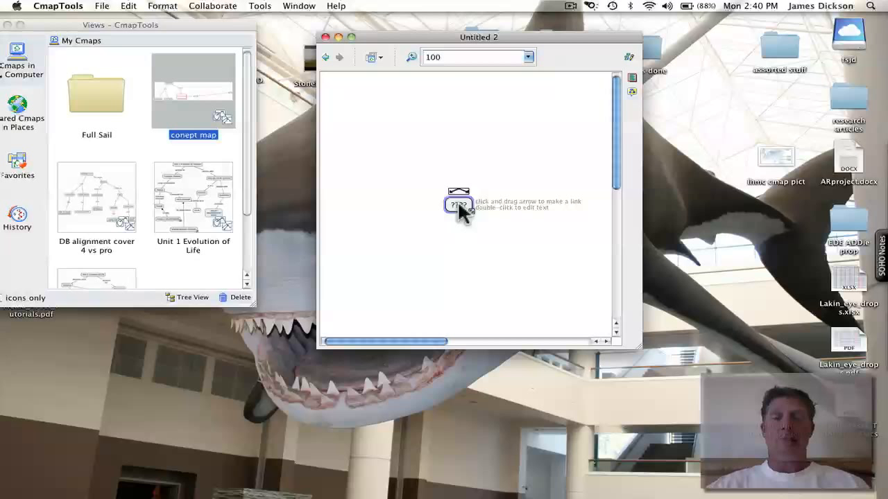
type("science")
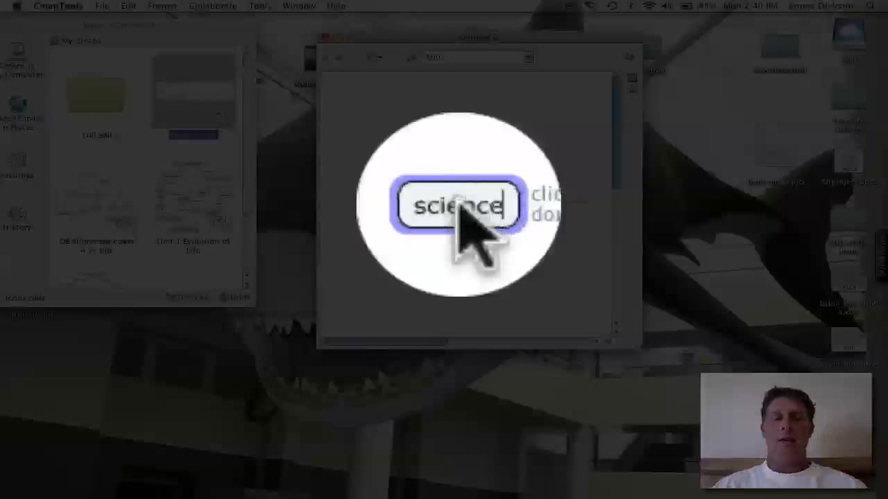
left_click(470, 240)
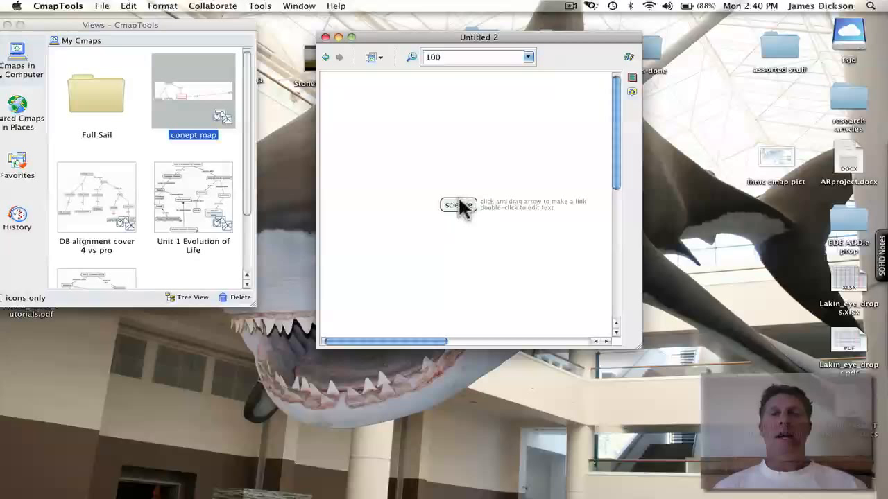
Link "science" to a new concept "ideas" below it on one side, using the linking phrase "generates"
left_click(459, 204)
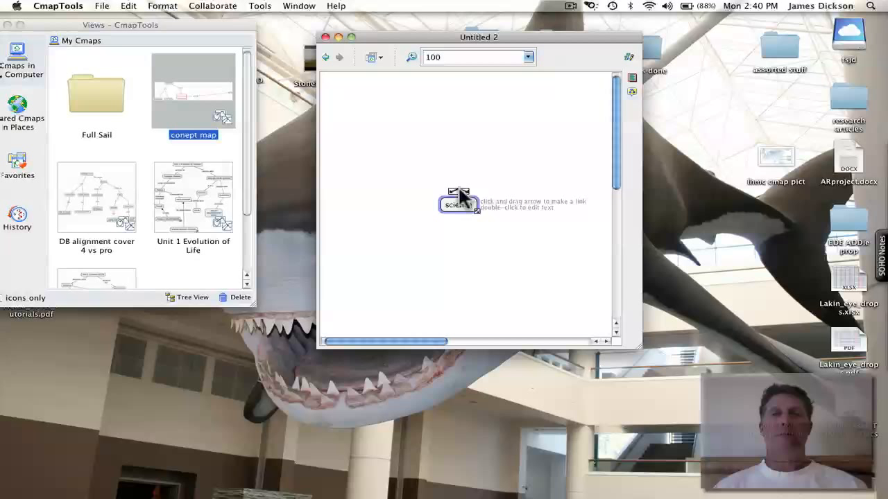
left_click(458, 192)
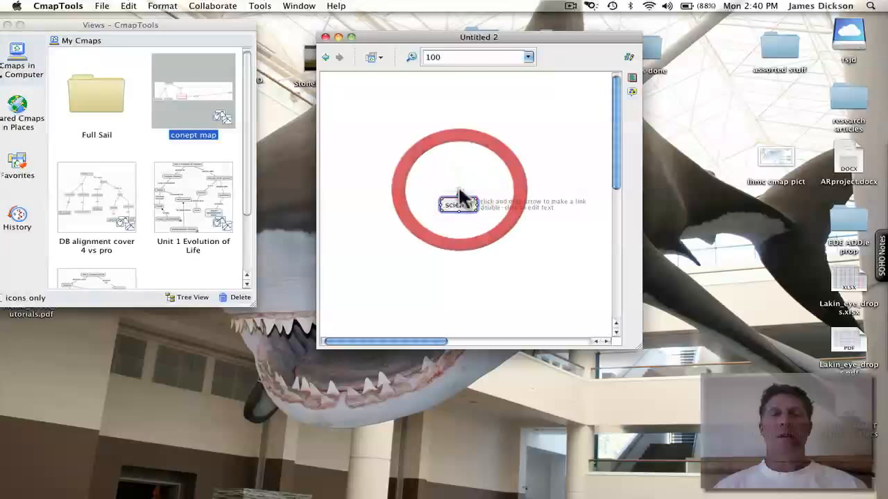
left_click_drag(457, 190, 391, 252)
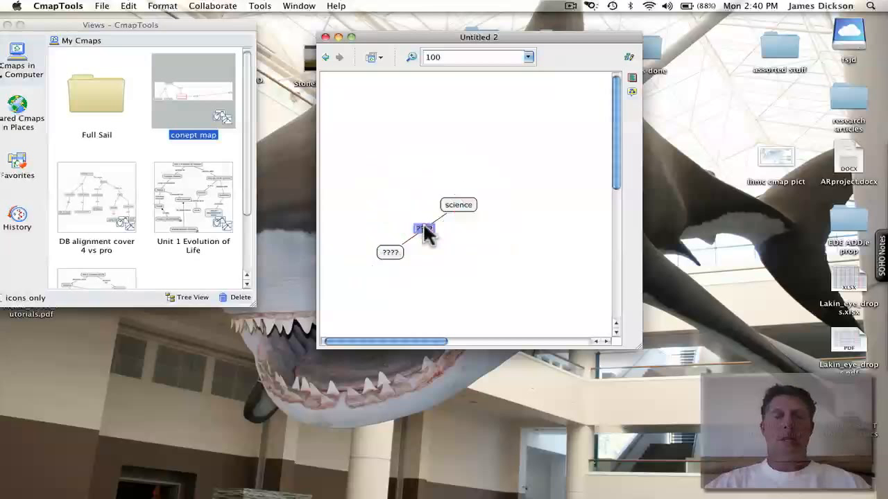
type("nerates")
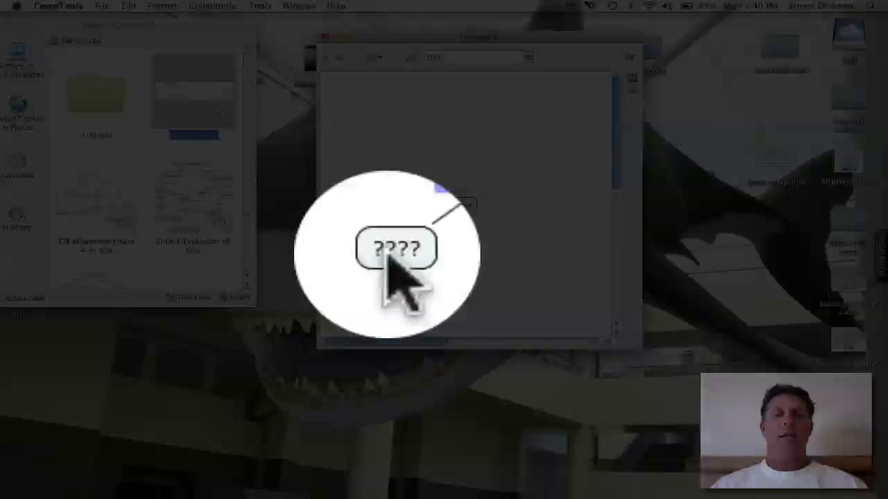
left_click(391, 254)
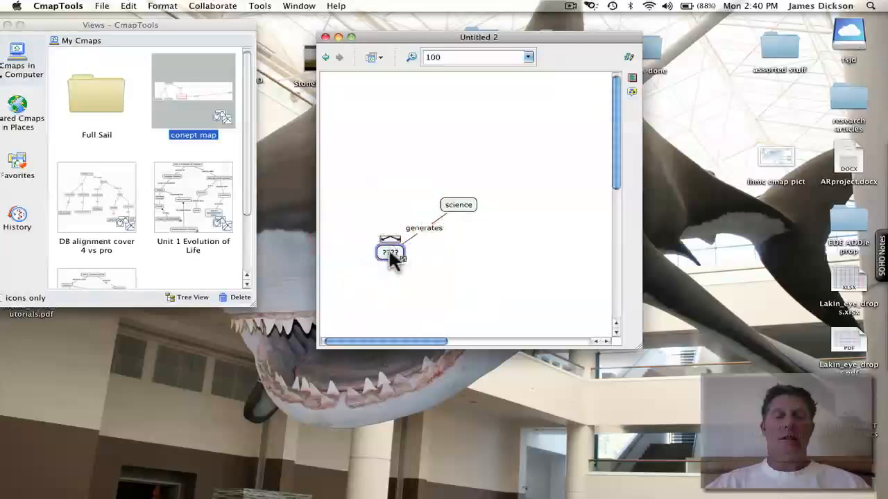
type("idea")
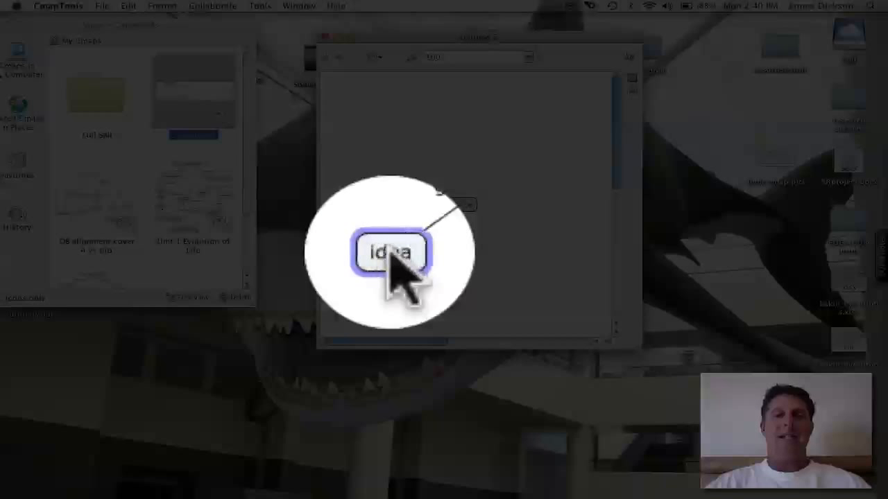
type("s")
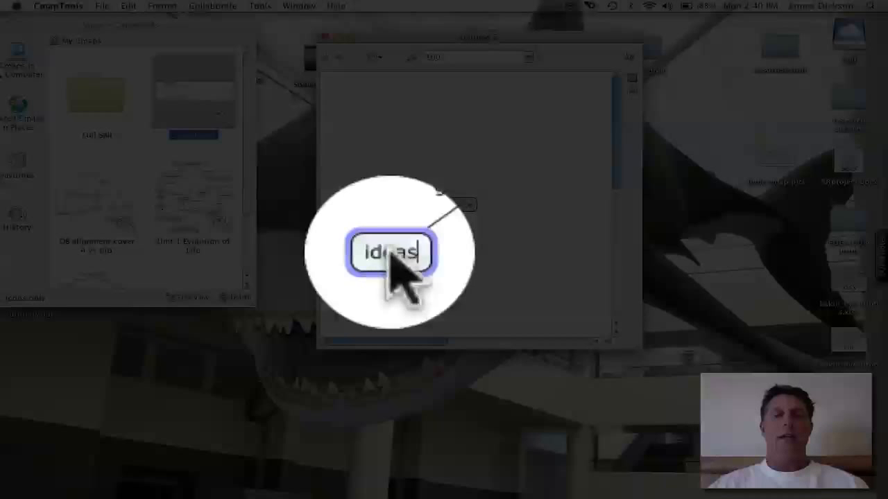
left_click(437, 287)
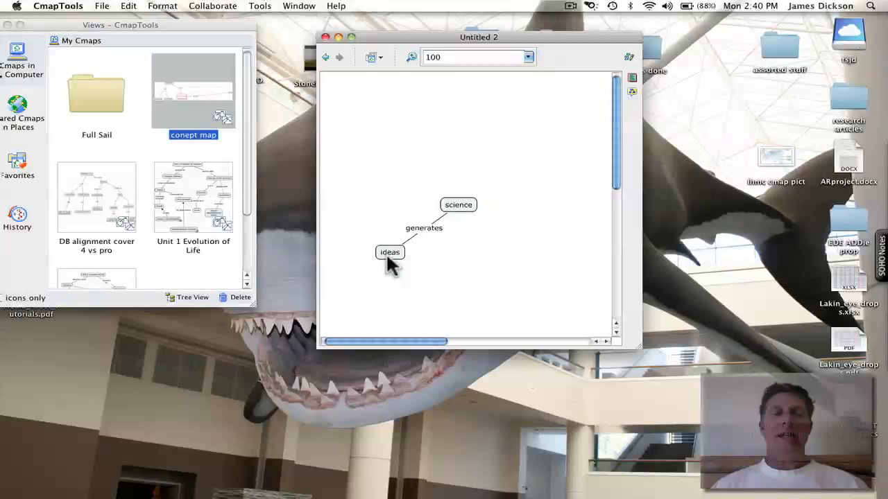
Link "science" to a second new concept "process", opposite "ideas", with the linking phrase "is a"
left_click(459, 206)
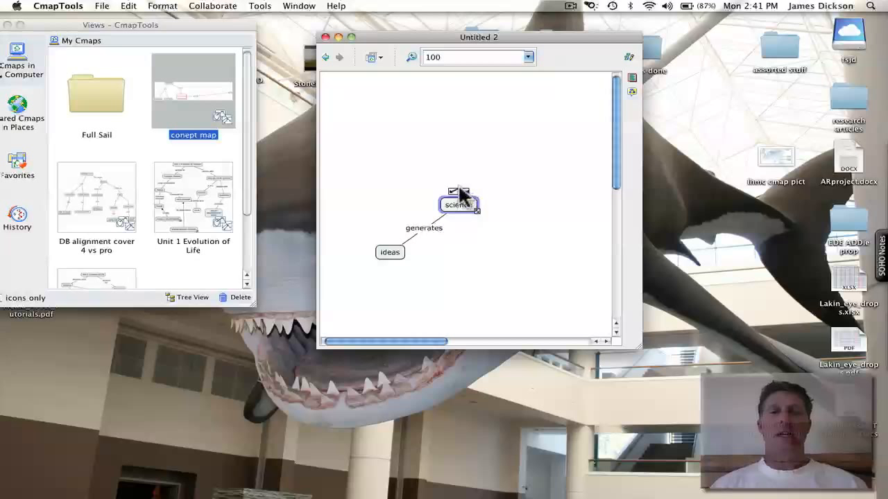
left_click_drag(458, 187, 468, 207)
left_click(458, 201)
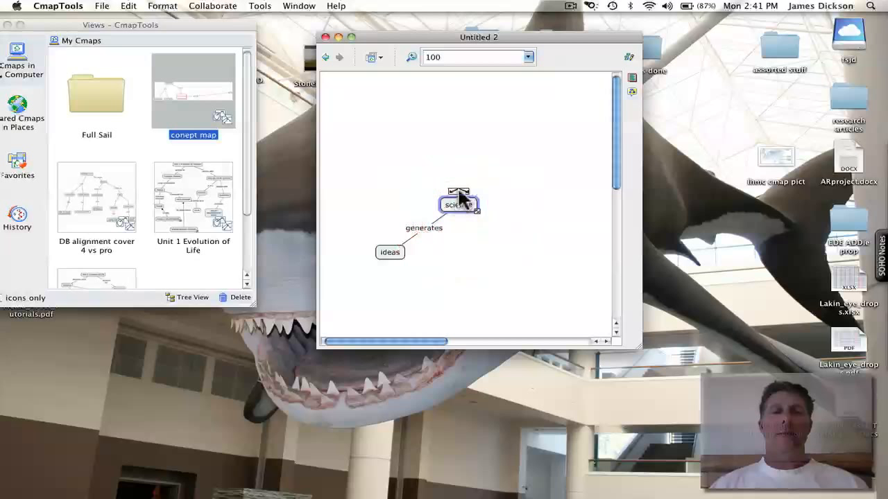
left_click_drag(458, 189, 523, 249)
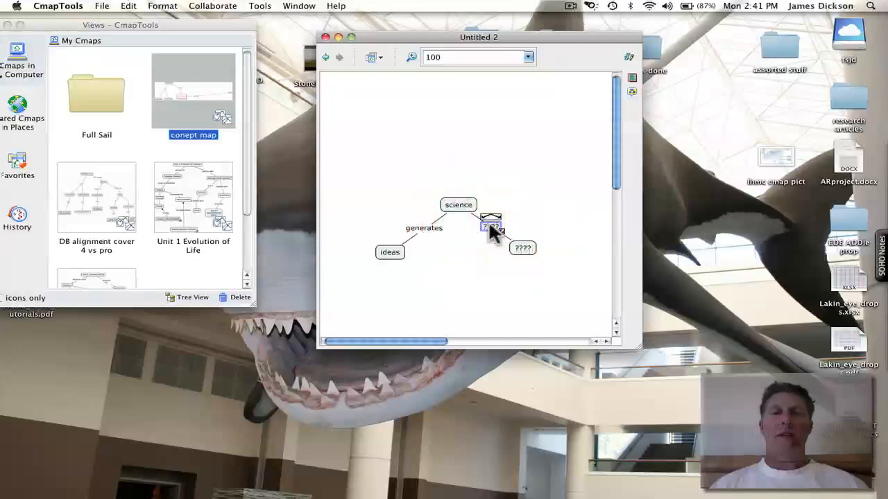
double_click(490, 228)
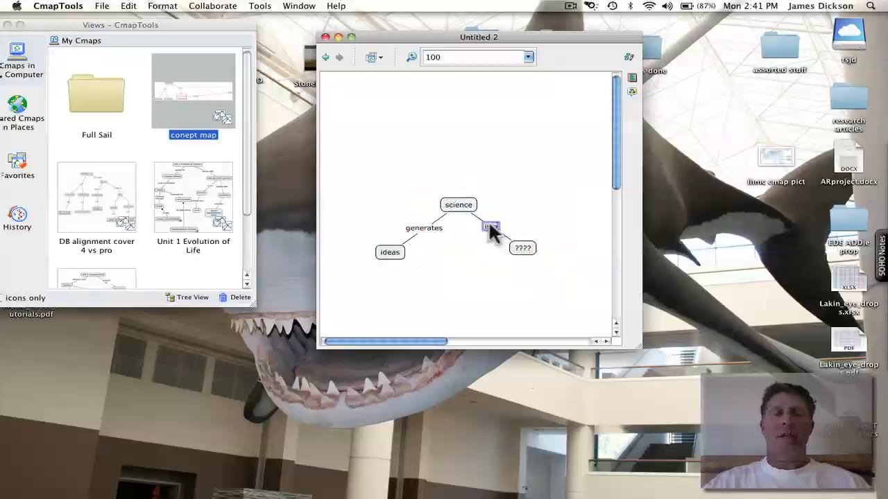
left_click(525, 248)
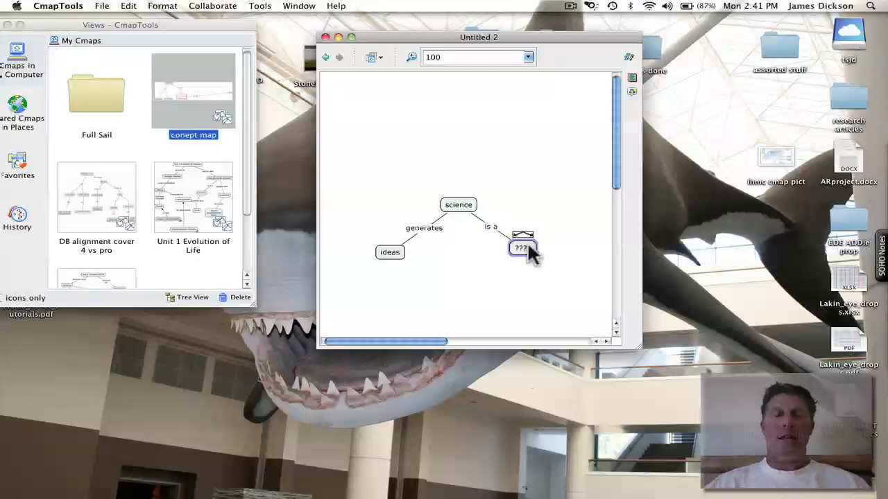
left_click(525, 248)
double_click(525, 248)
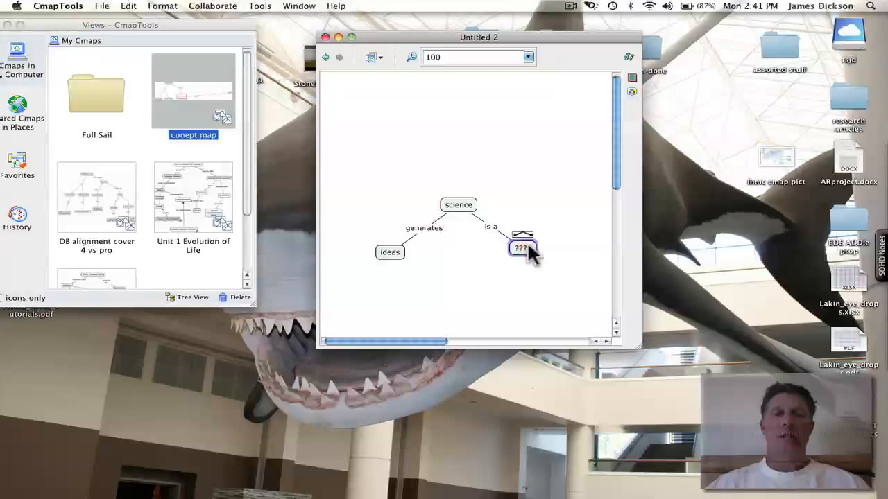
type("p")
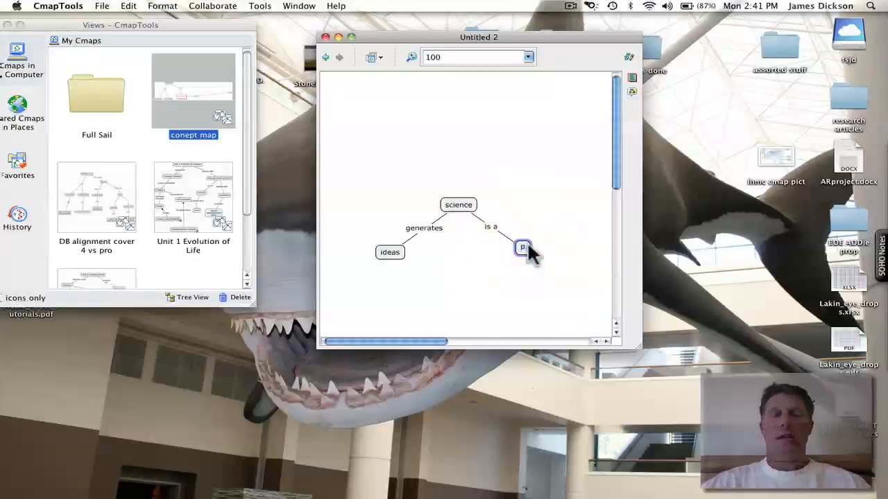
type("rocess")
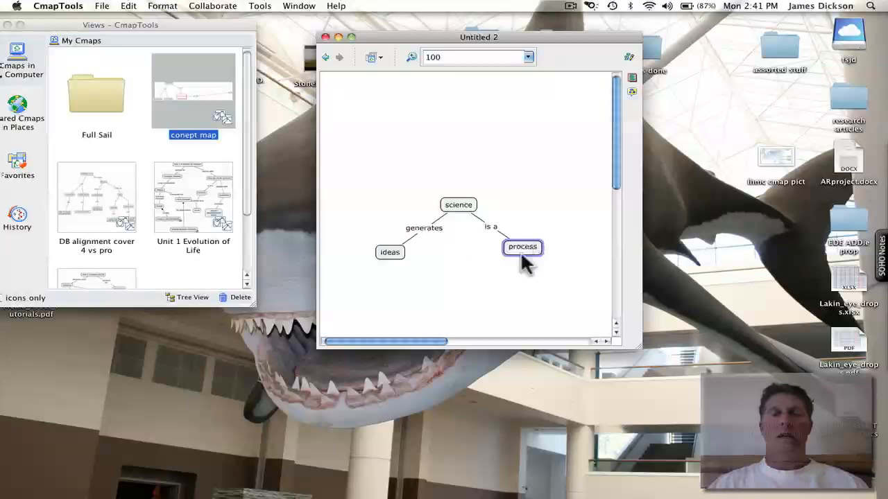
left_click(494, 297)
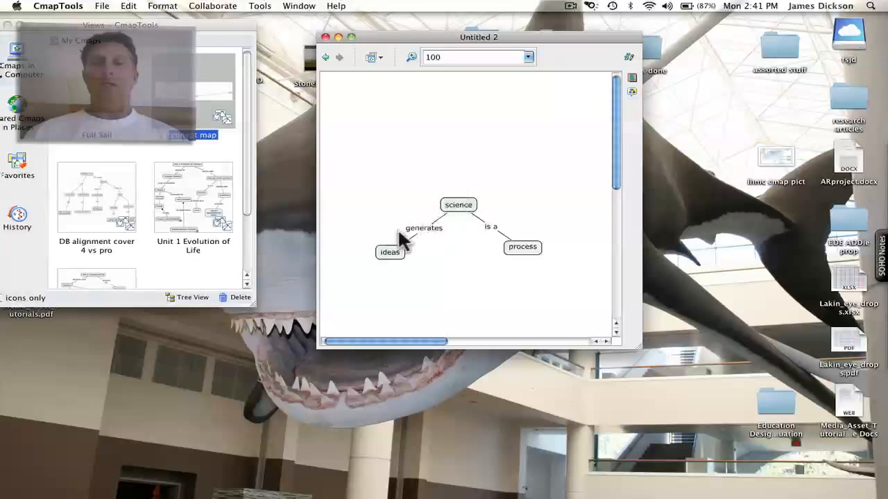
Link "ideas" to a new concept "testable" directly below it with the linking phrase "must be"
left_click(393, 254)
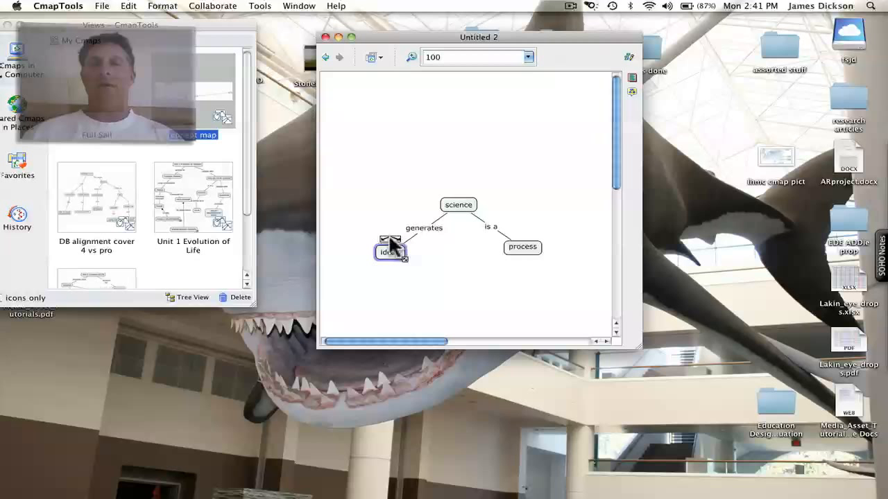
left_click_drag(392, 239, 387, 309)
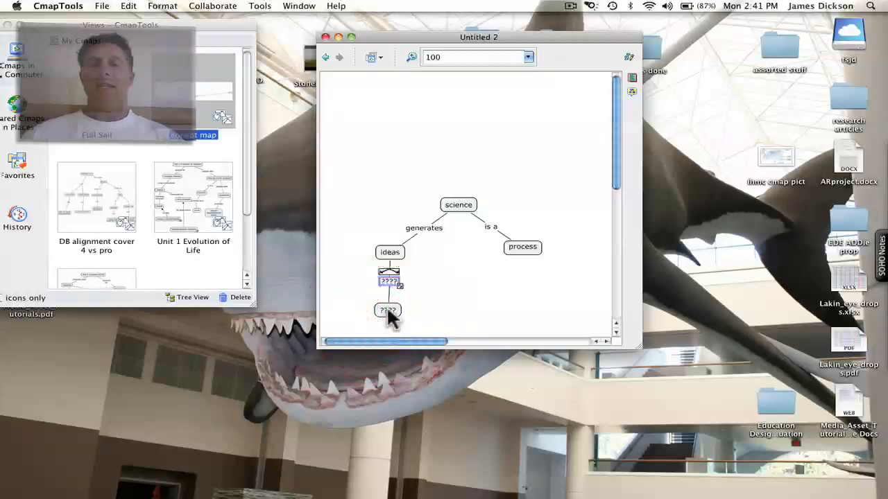
double_click(392, 281)
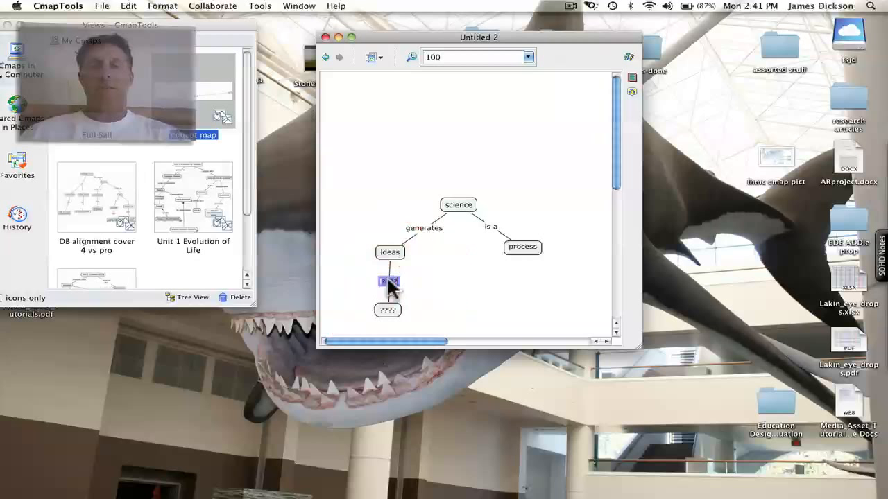
type("must be")
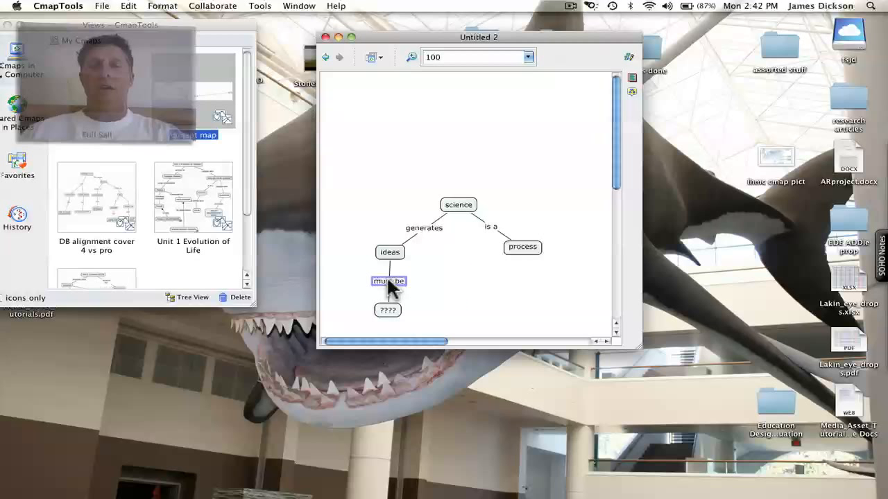
left_click(387, 312)
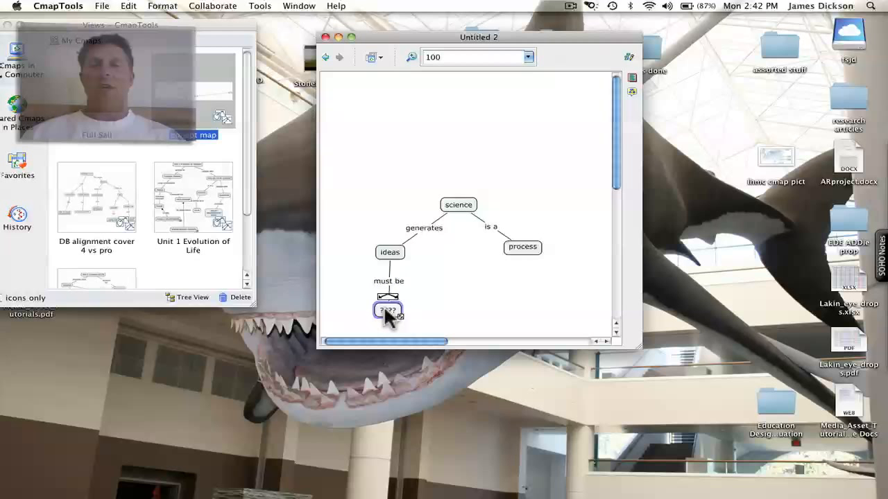
left_click(387, 312)
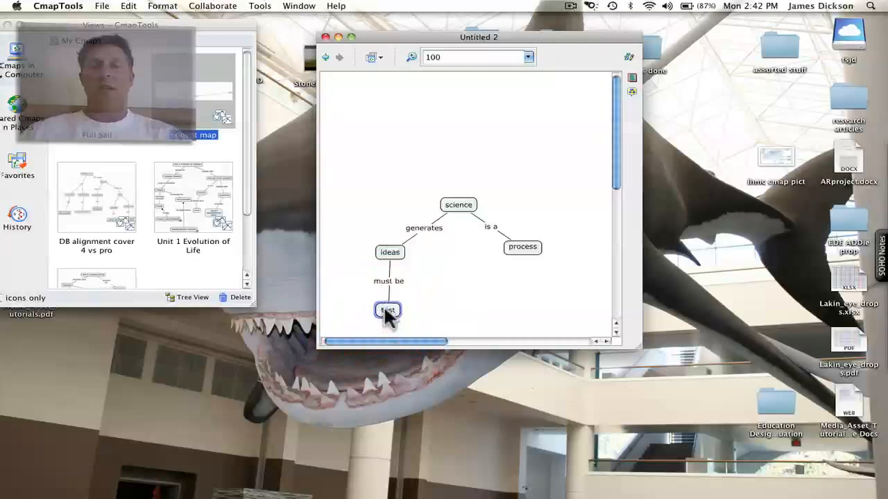
type("testable")
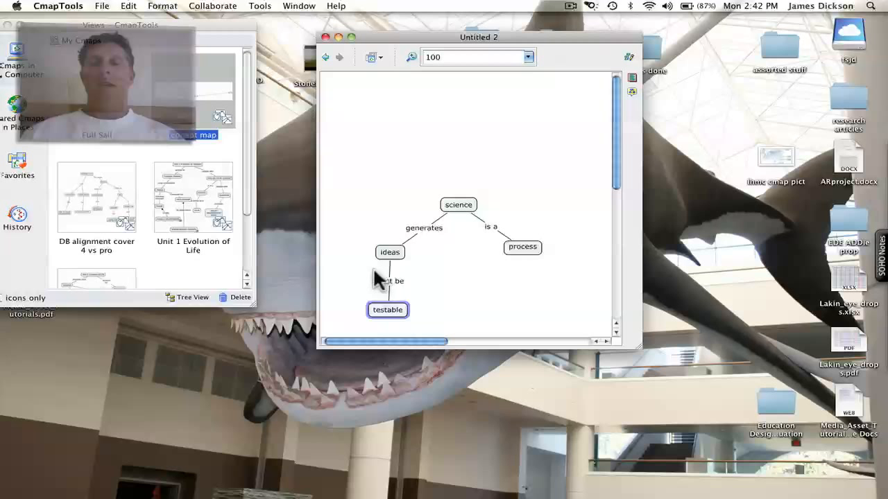
left_click(427, 287)
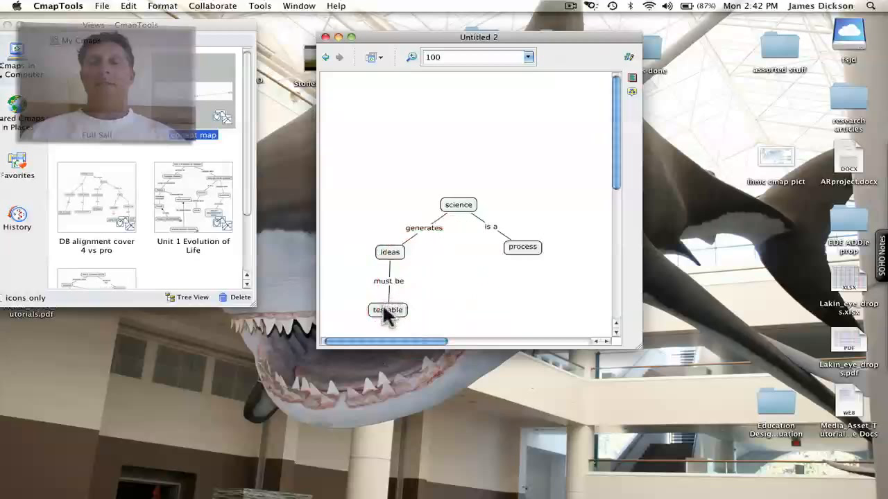
Move "testable" sideways to make room and branch a new concept "repeatable" from the "must be" linking phrase
left_click_drag(385, 311, 345, 312)
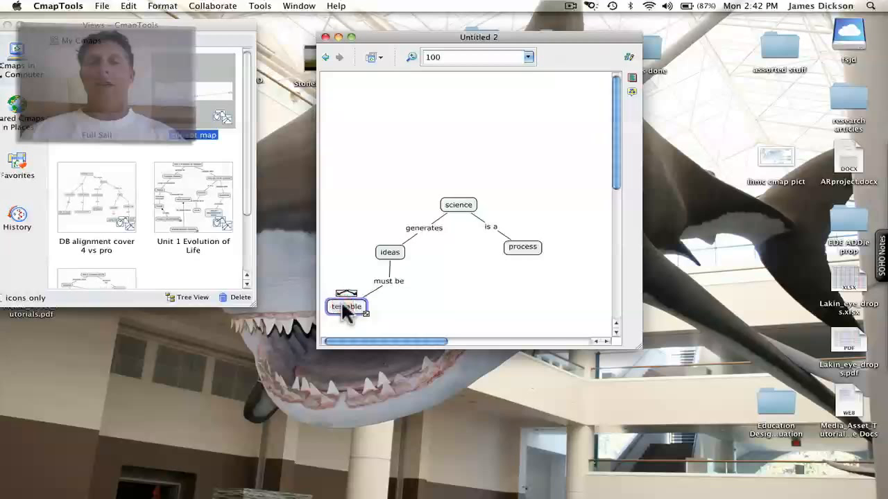
left_click(387, 279)
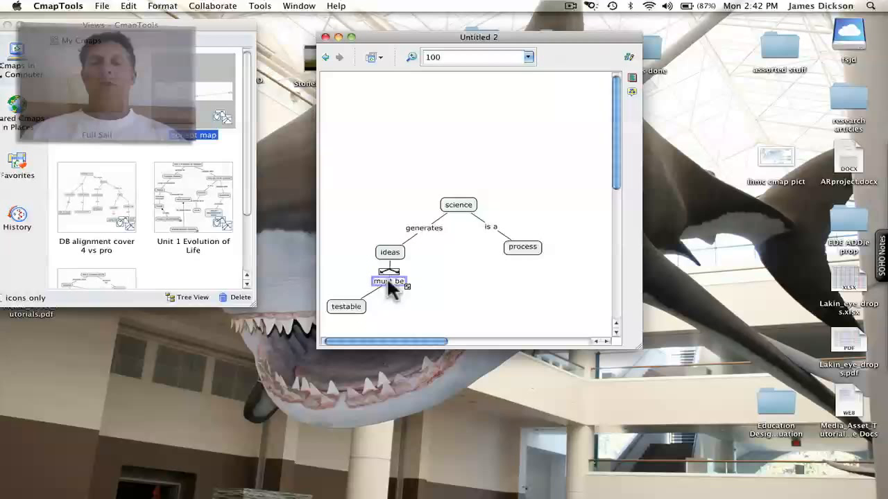
double_click(388, 281)
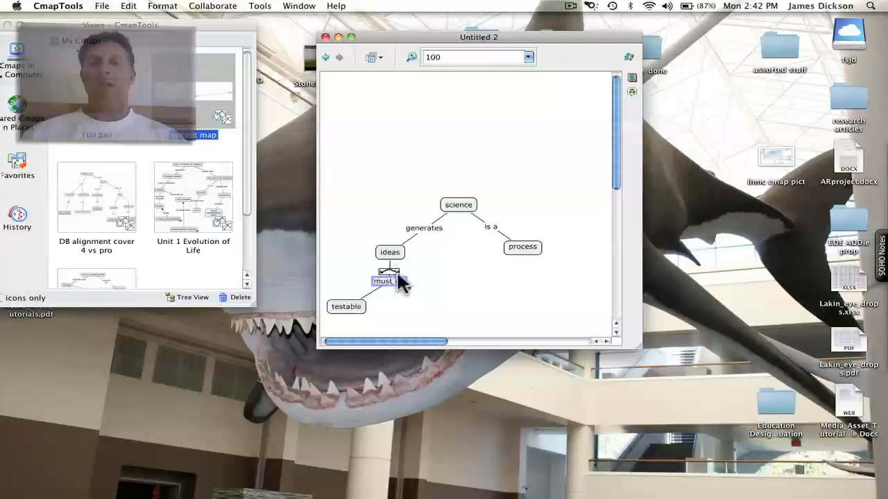
left_click_drag(394, 279, 402, 314)
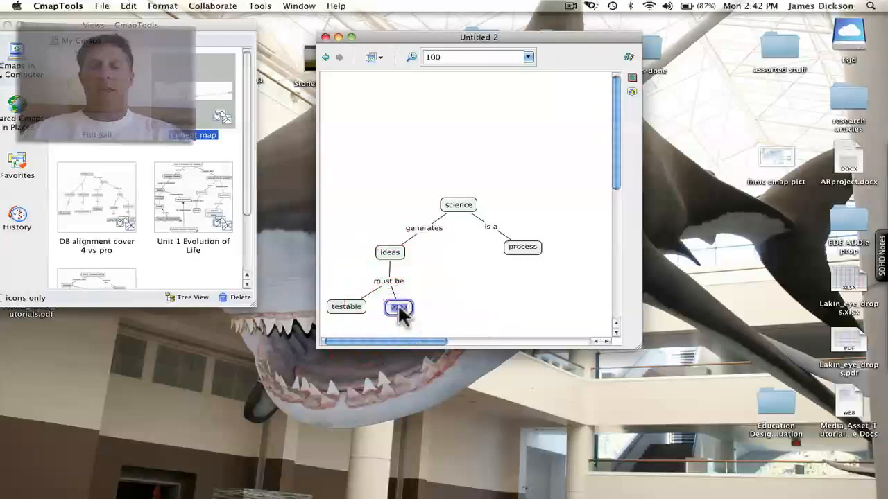
type("repeat")
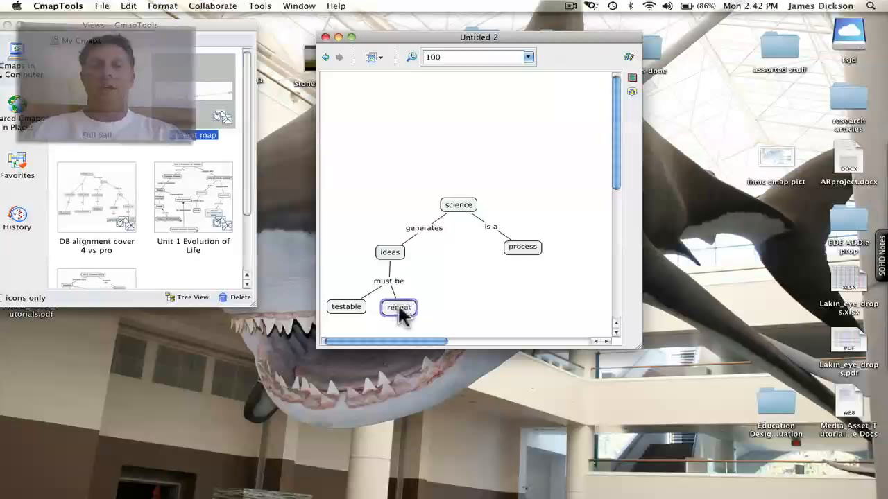
type("able")
left_click(436, 282)
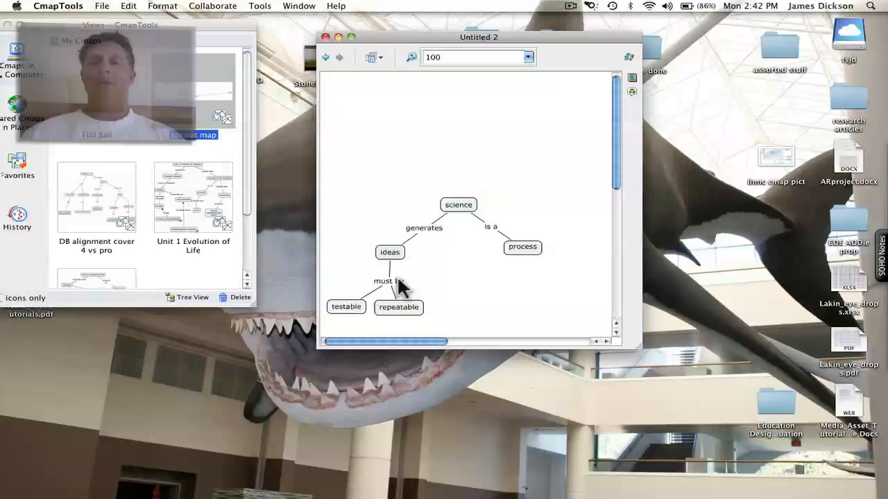
Branch a third concept "subject to change" from the "must be" linking phrase, beside "repeatable"
left_click(399, 283)
left_click_drag(391, 272, 457, 302)
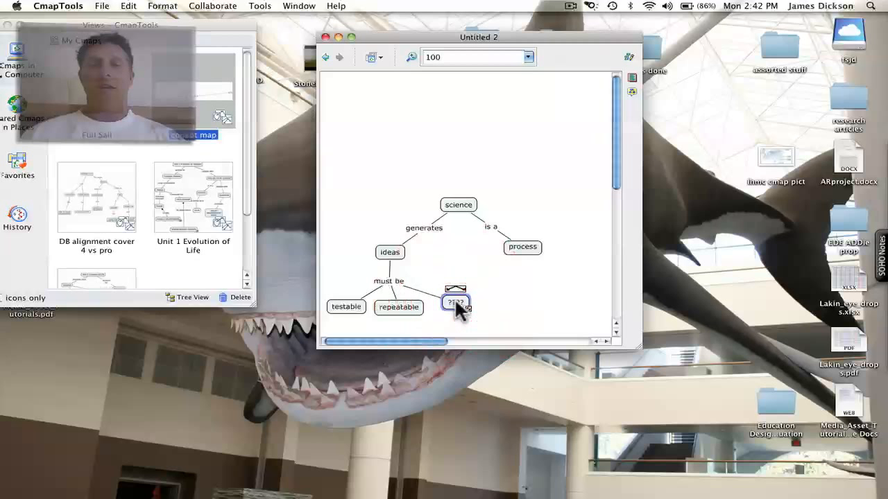
type("subj")
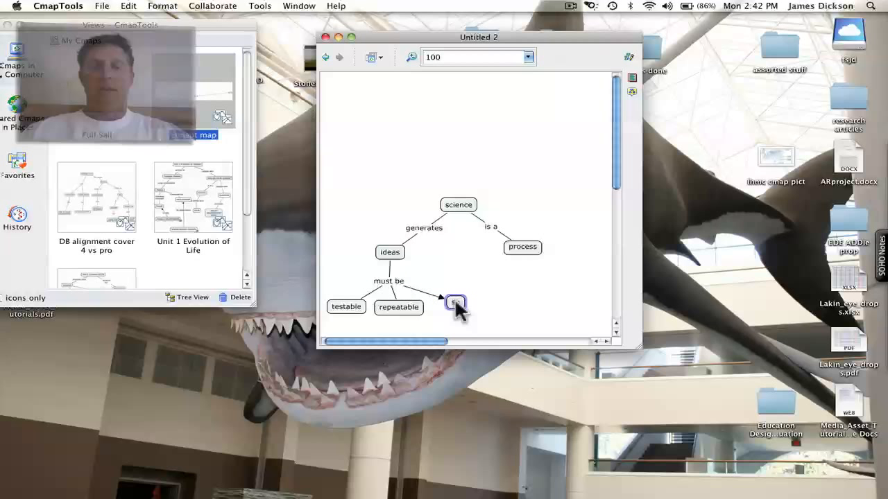
type("ect to chag")
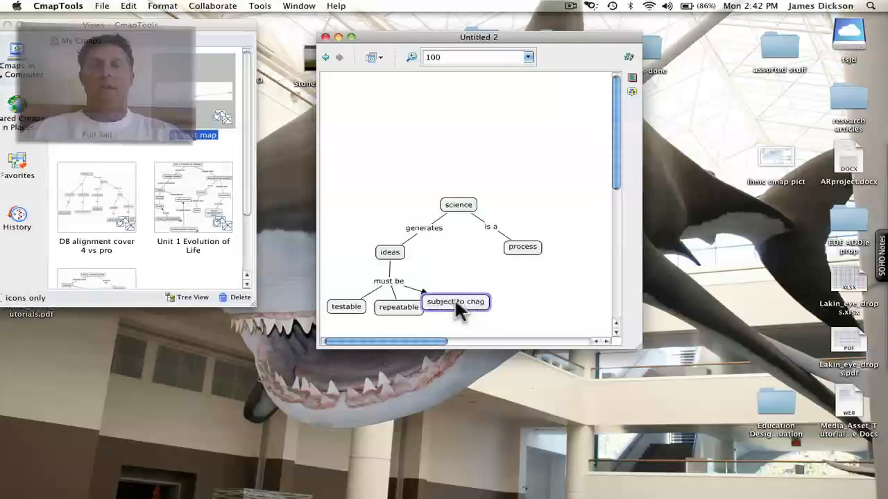
key("BackSpace")
type("nge")
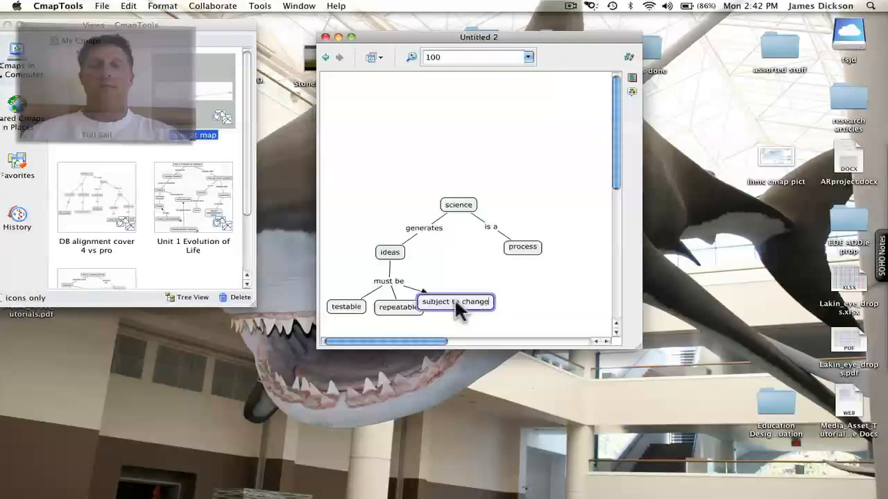
left_click(491, 277)
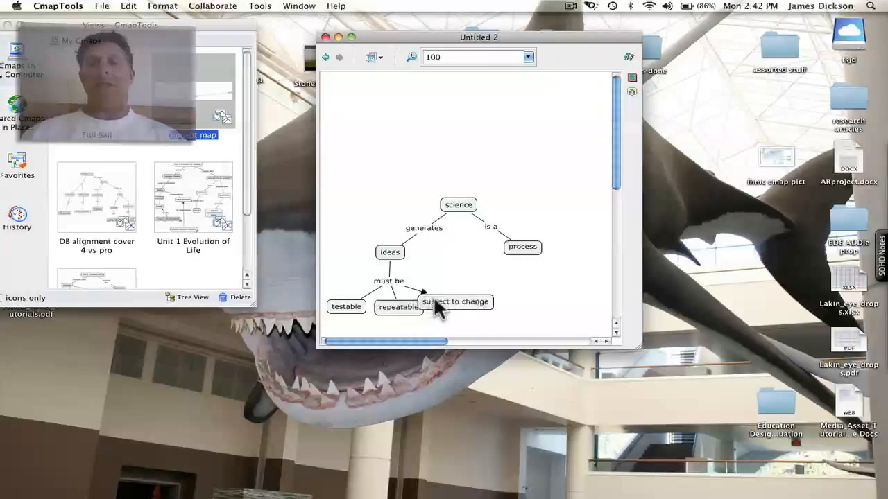
Move "subject to change" clear of "repeatable" and shift the "must be" linking phrase slightly to sit directly above "repeatable"
left_click_drag(444, 305, 479, 319)
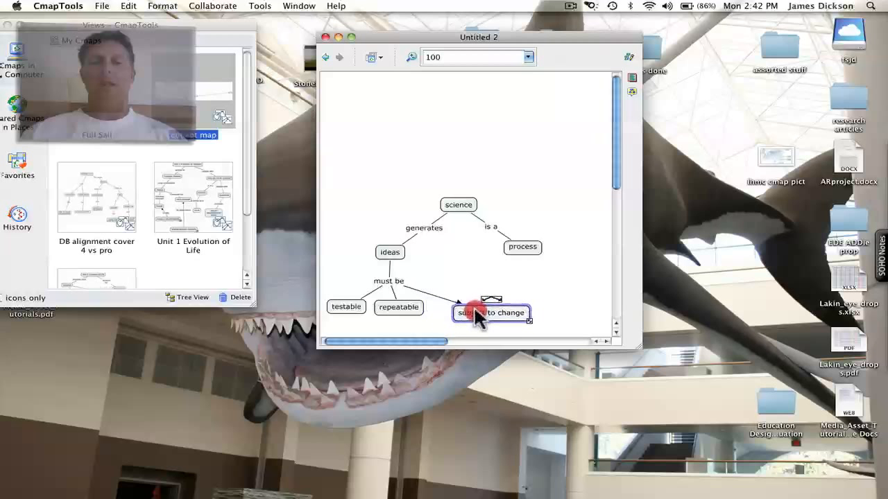
left_click(390, 281)
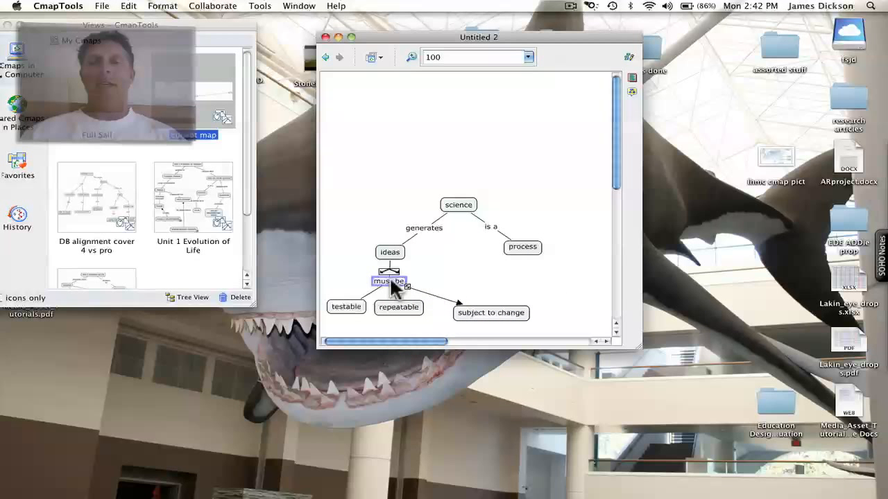
left_click(456, 269)
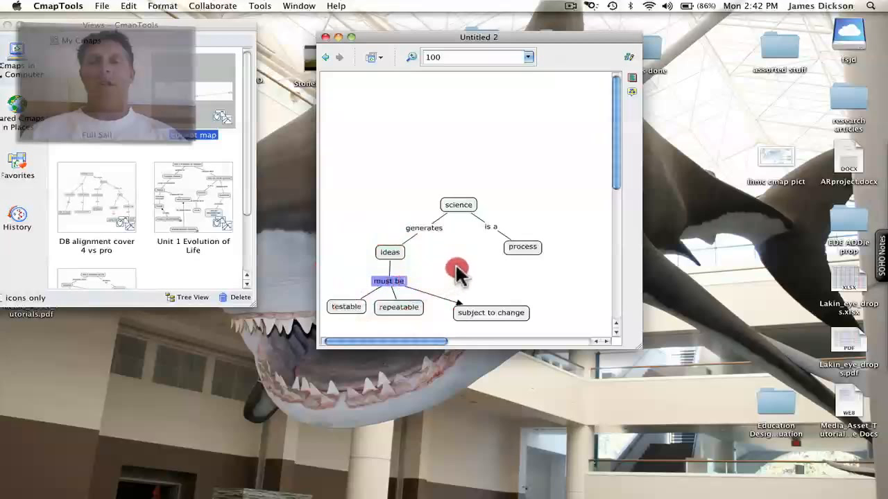
left_click(386, 277)
left_click(389, 283)
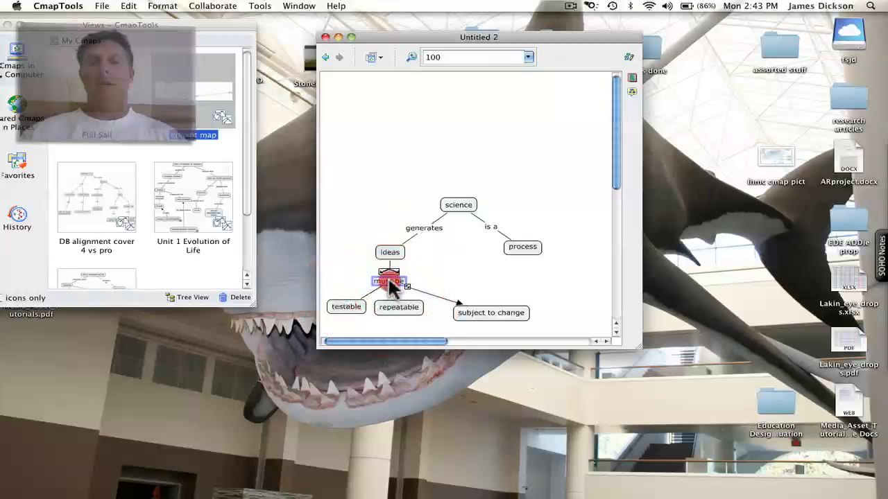
mouse_move(390, 282)
left_mouse_down()
mouse_move(470, 257)
mouse_move(370, 256)
mouse_move(349, 273)
mouse_move(396, 276)
left_mouse_up()
left_click(472, 253)
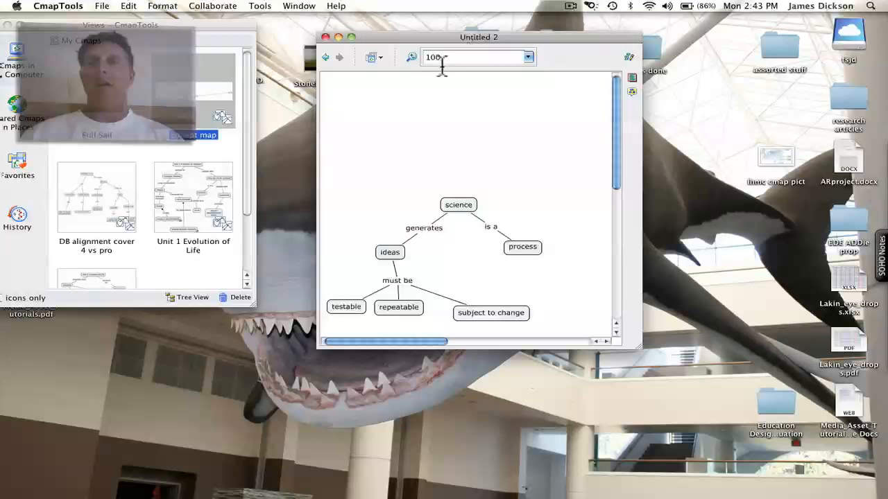
Start saving the concept map in My Cmaps with the name "science" and the focus question "What is science"
left_click(102, 6)
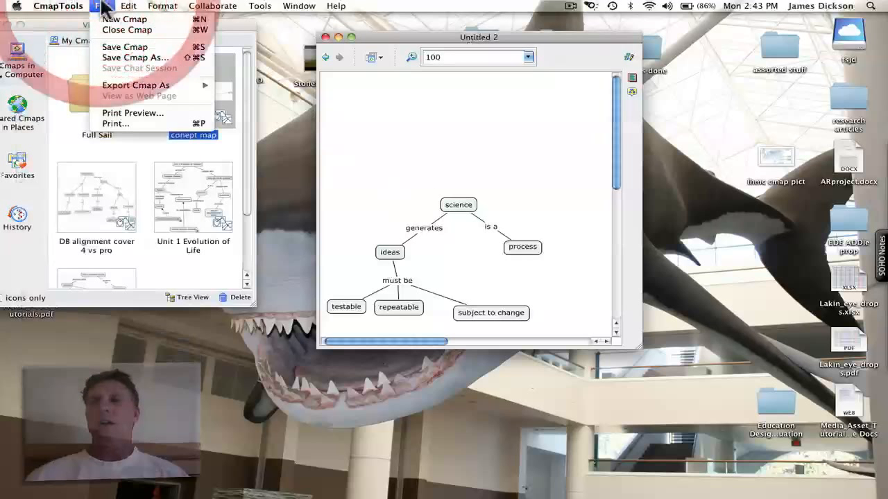
left_click(119, 48)
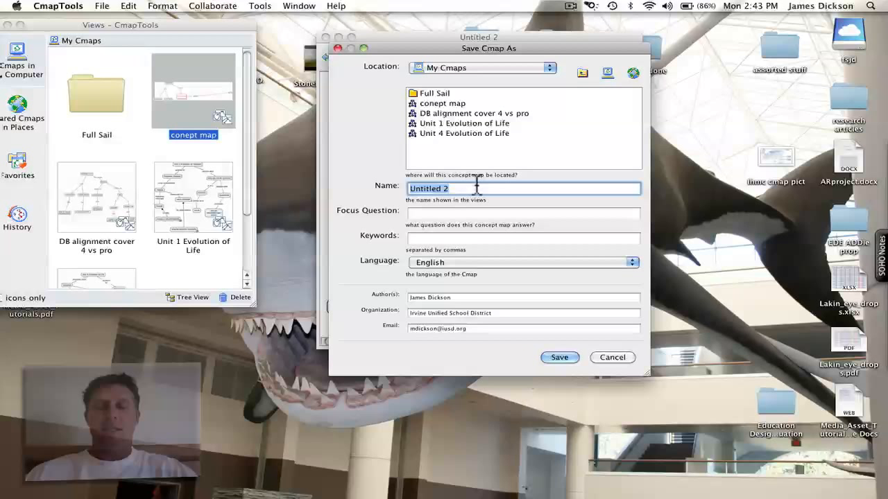
type("science")
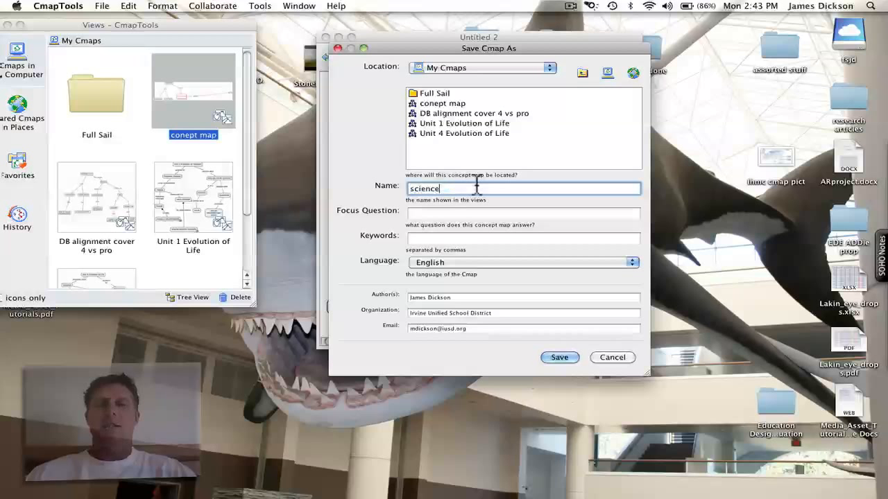
left_click(430, 214)
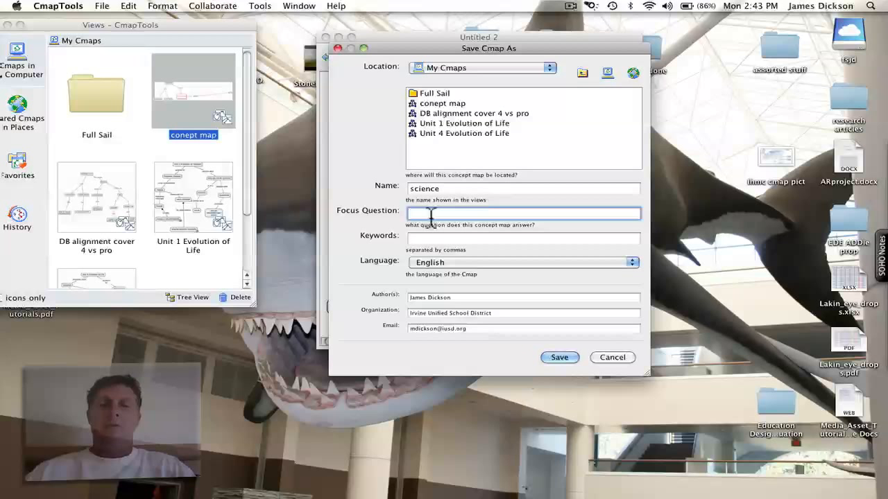
type("What is ")
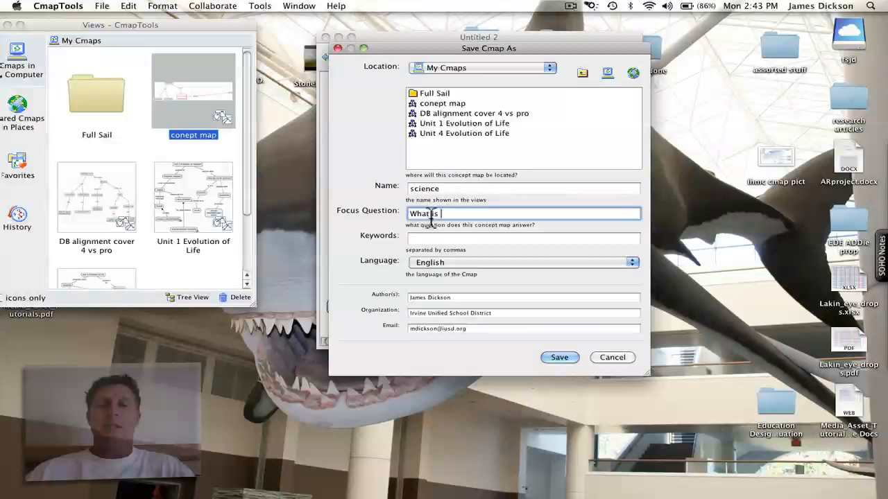
type("science")
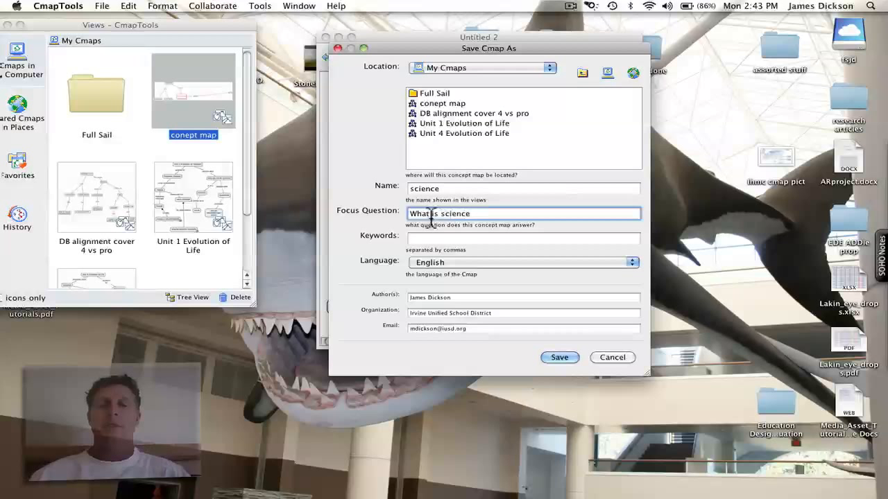
Enter the keywords "science, process" for the map and complete the save
left_click(430, 239)
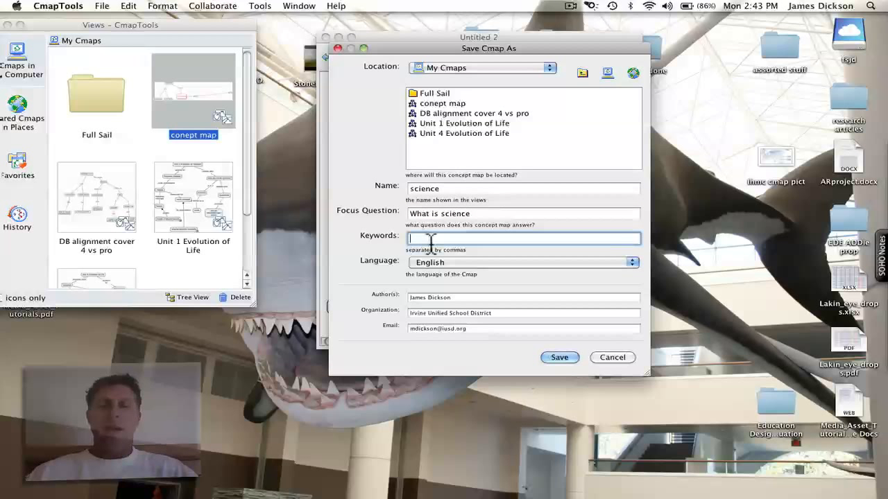
type("science")
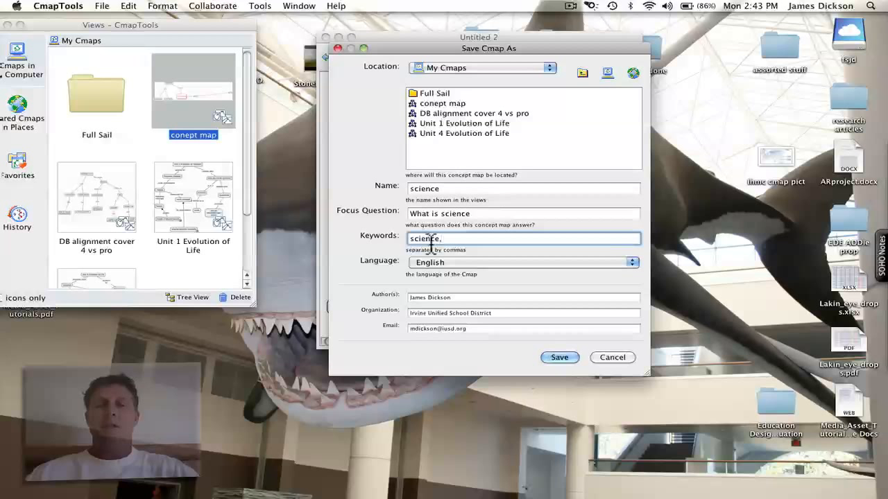
type(", process")
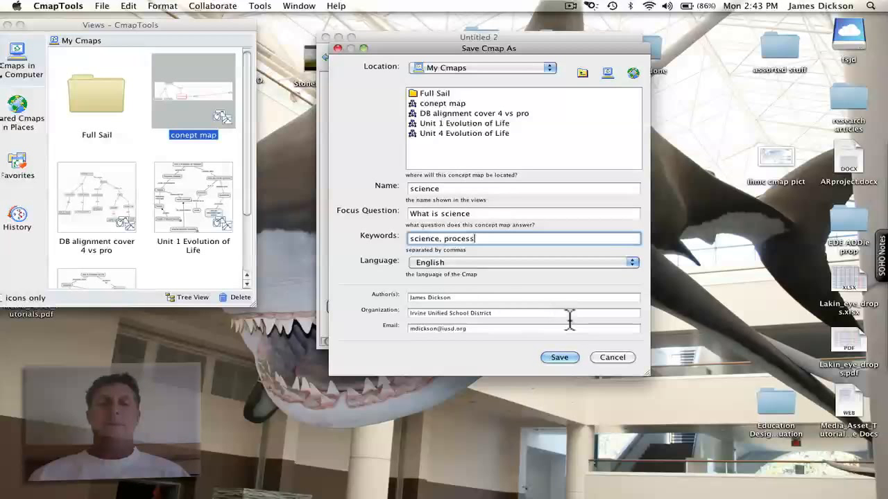
left_click(558, 359)
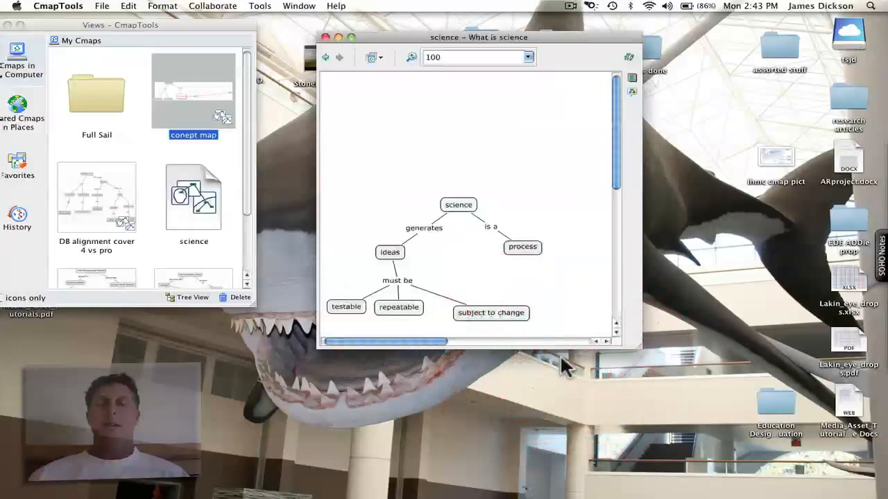